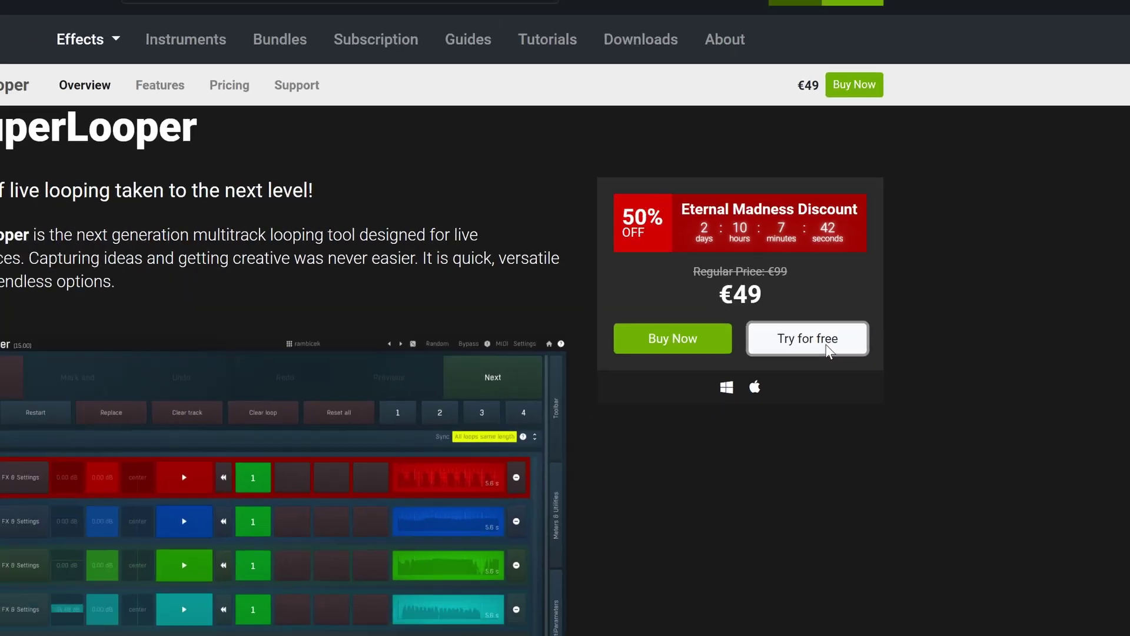
Open the MSuperLooper PDF manual and read its overview, checkpoints and not-synced workflow sections.
click(736, 439)
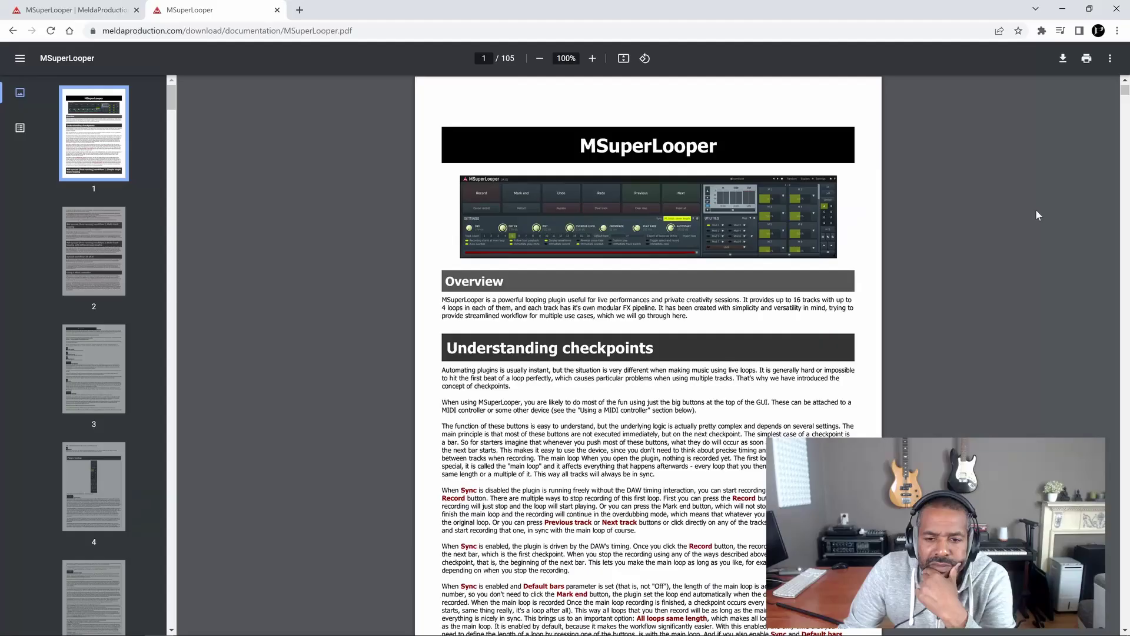
scroll(1036, 210, down, 3)
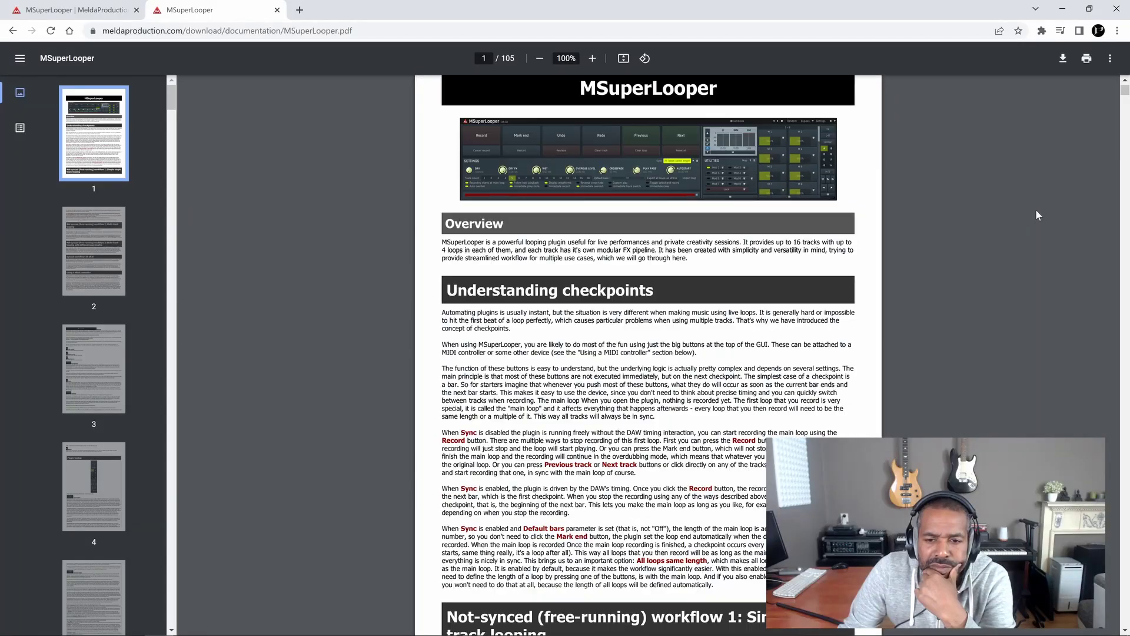
scroll(1035, 210, down, 6)
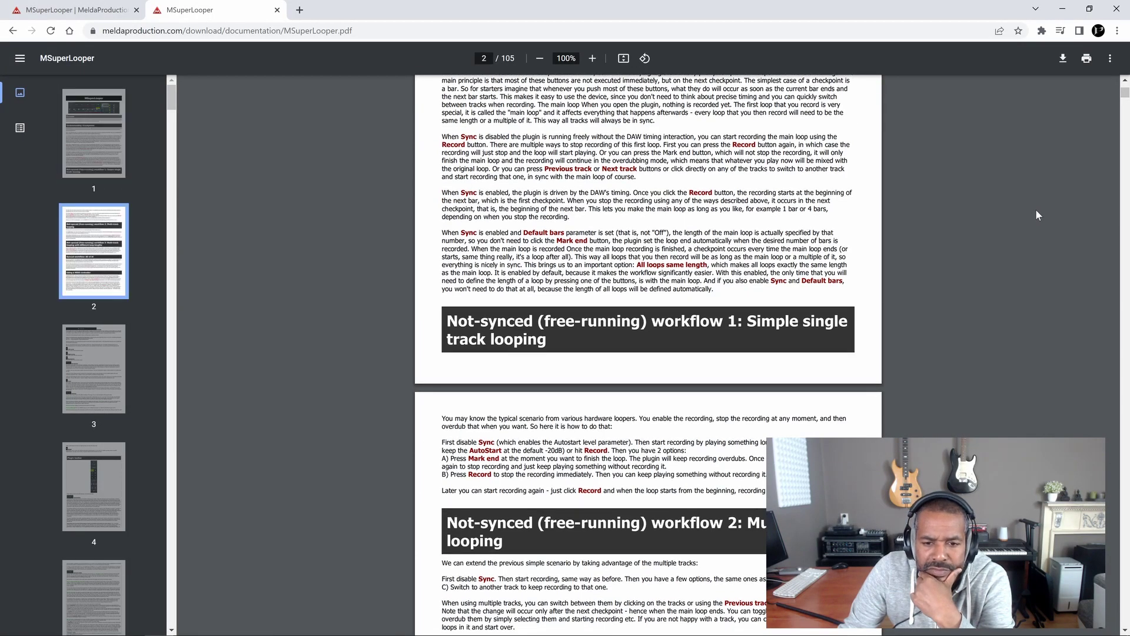
scroll(1035, 215, down, 1)
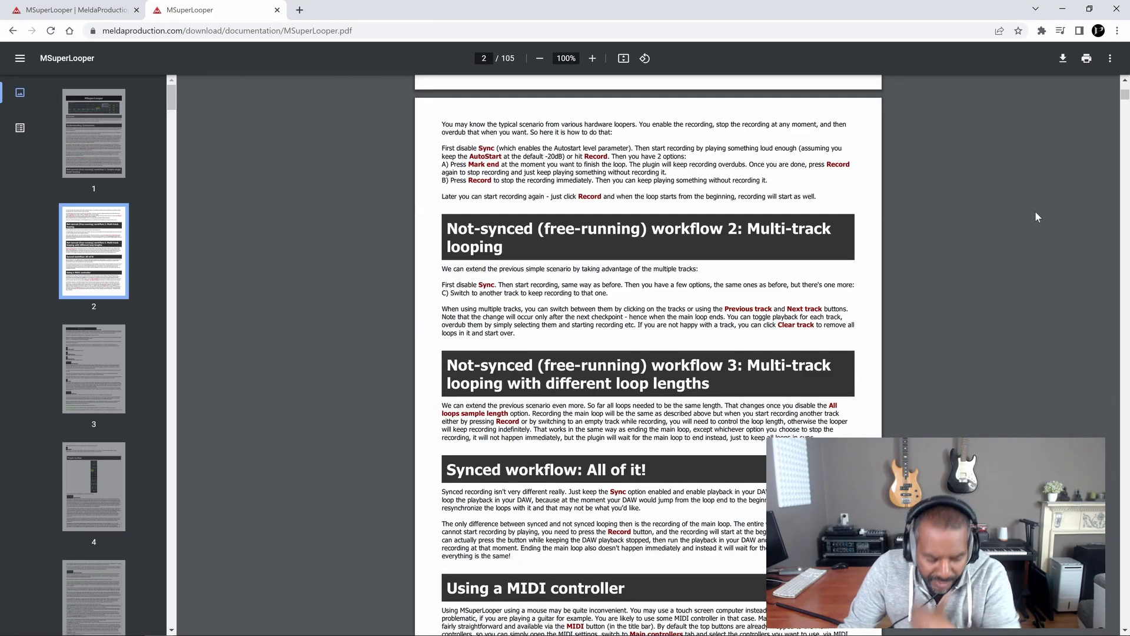
scroll(1036, 217, up, 5)
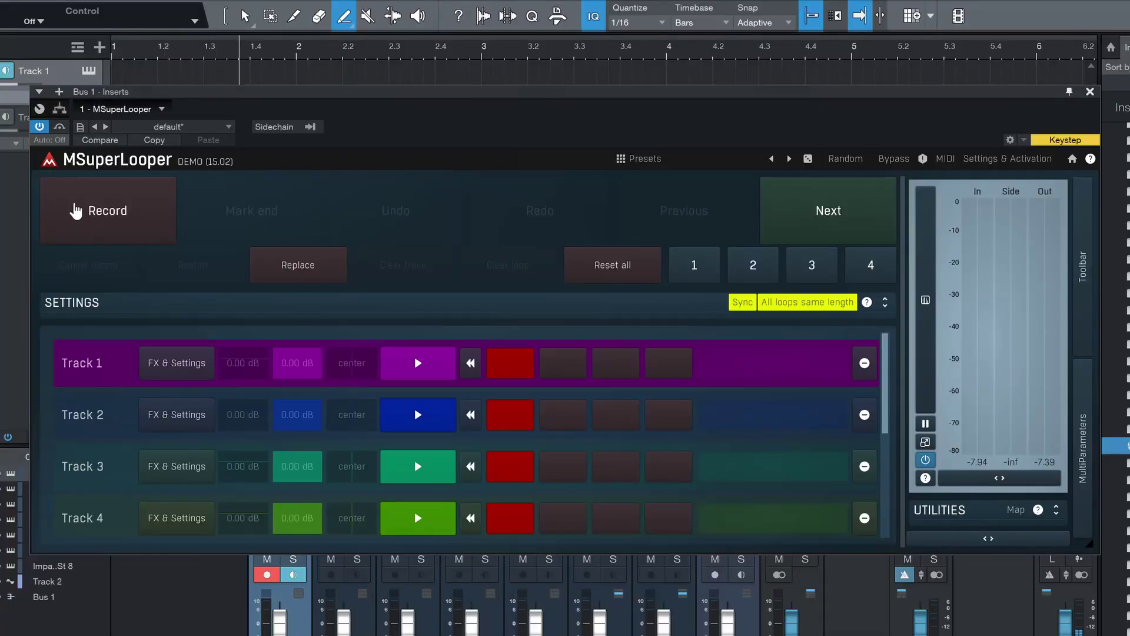
In MSuperLooper within Studio One, record four-bar loops on Track 1 and Track 2.
click(82, 210)
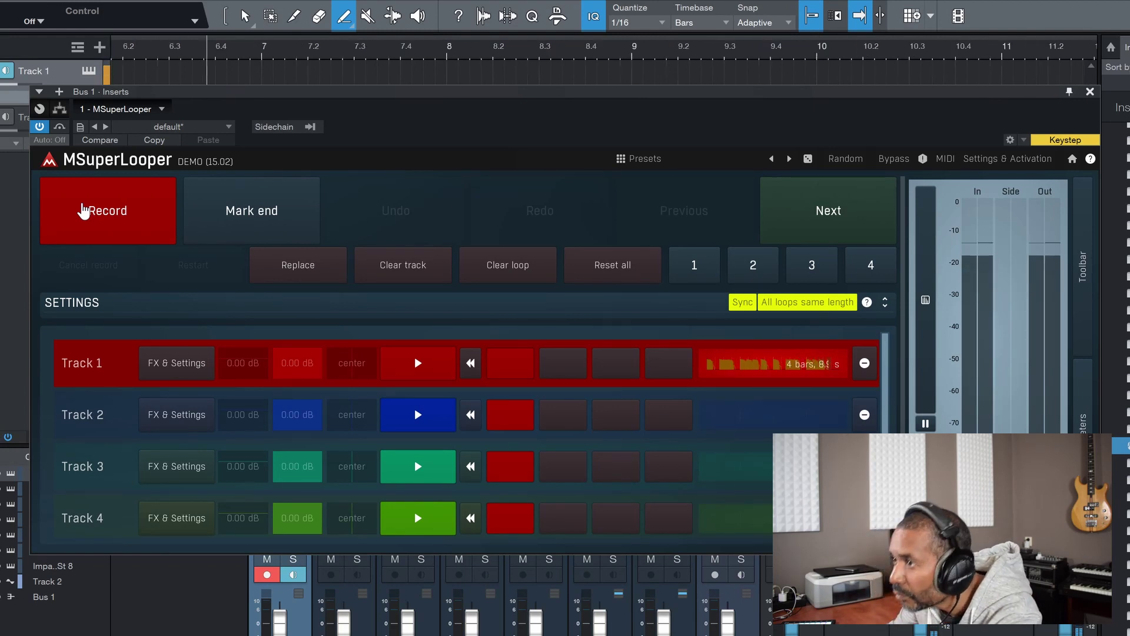
click(83, 210)
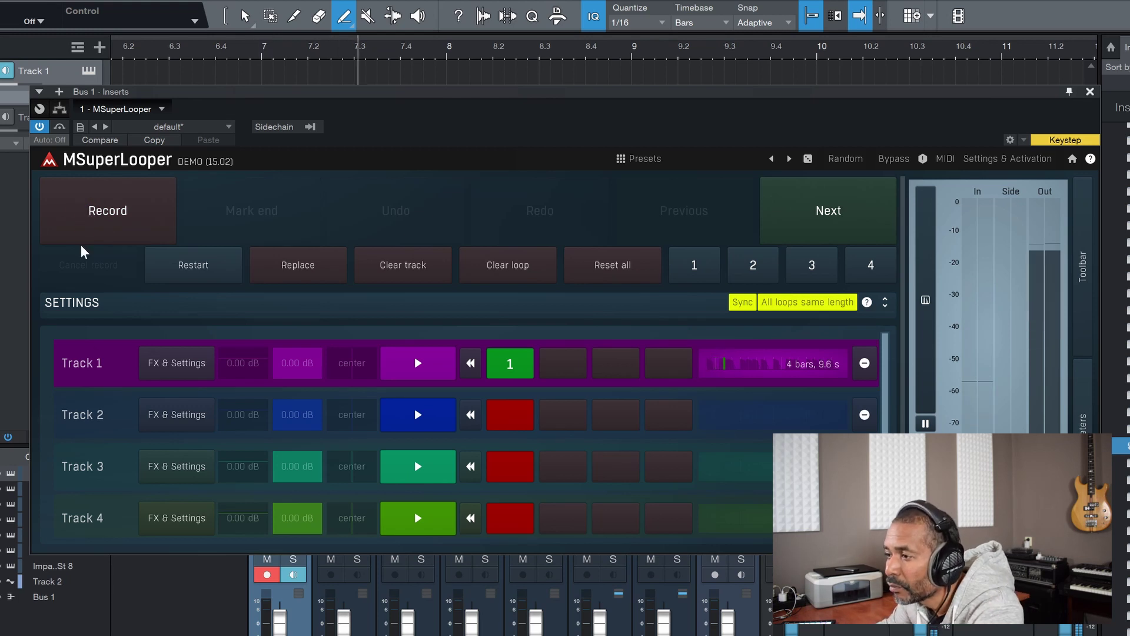
click(93, 412)
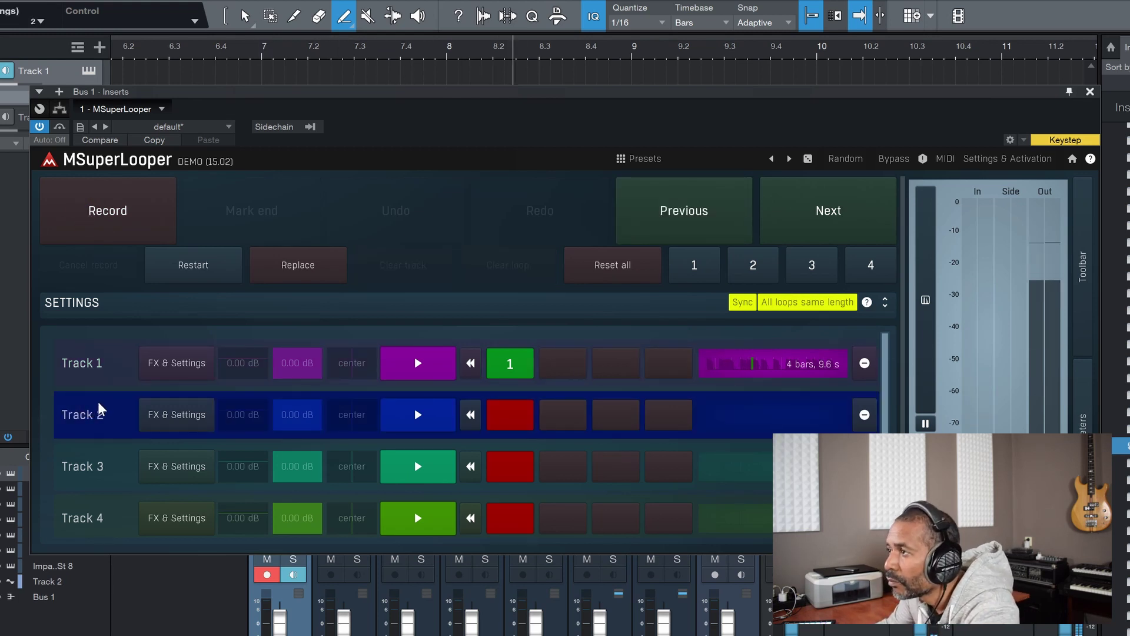
click(117, 231)
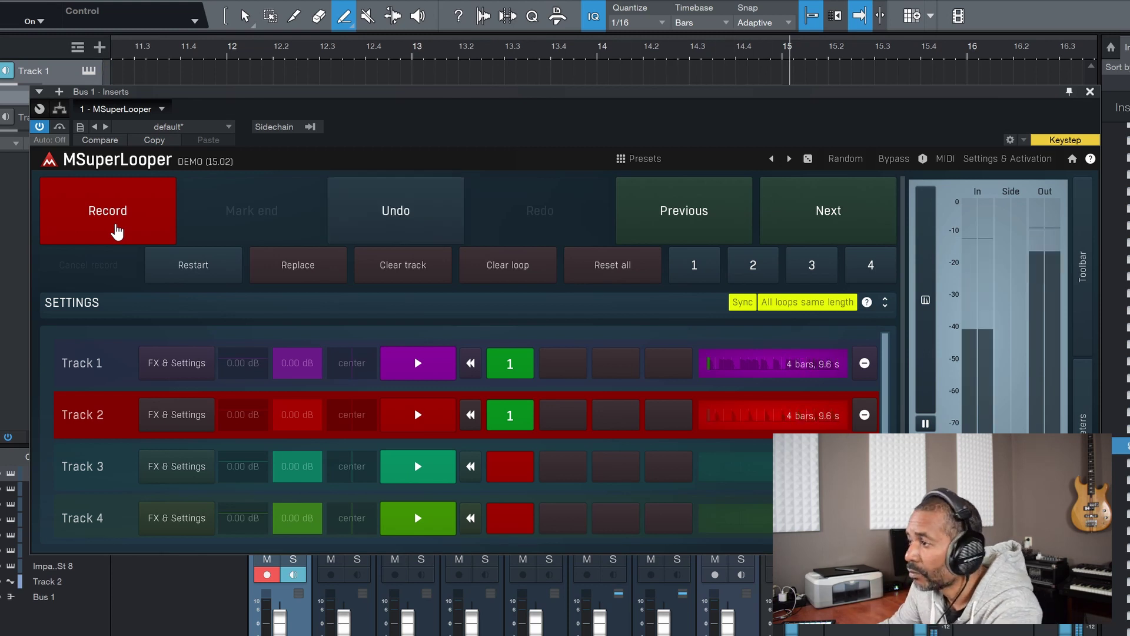
click(117, 232)
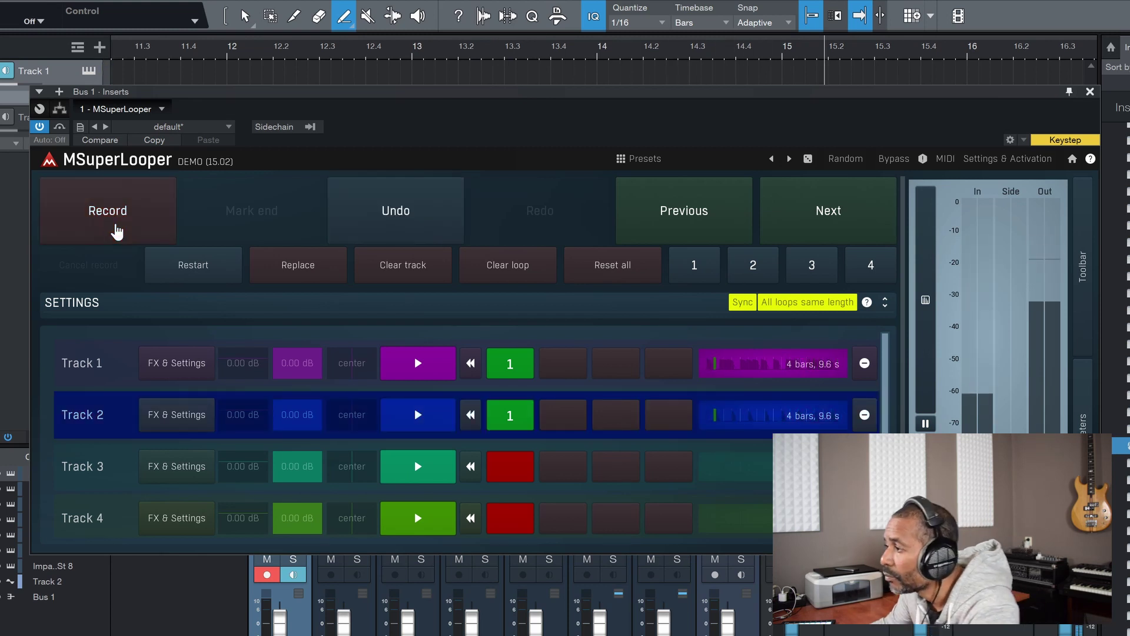
Record four-bar loops on Track 3, Track 4 and Track 5.
click(117, 460)
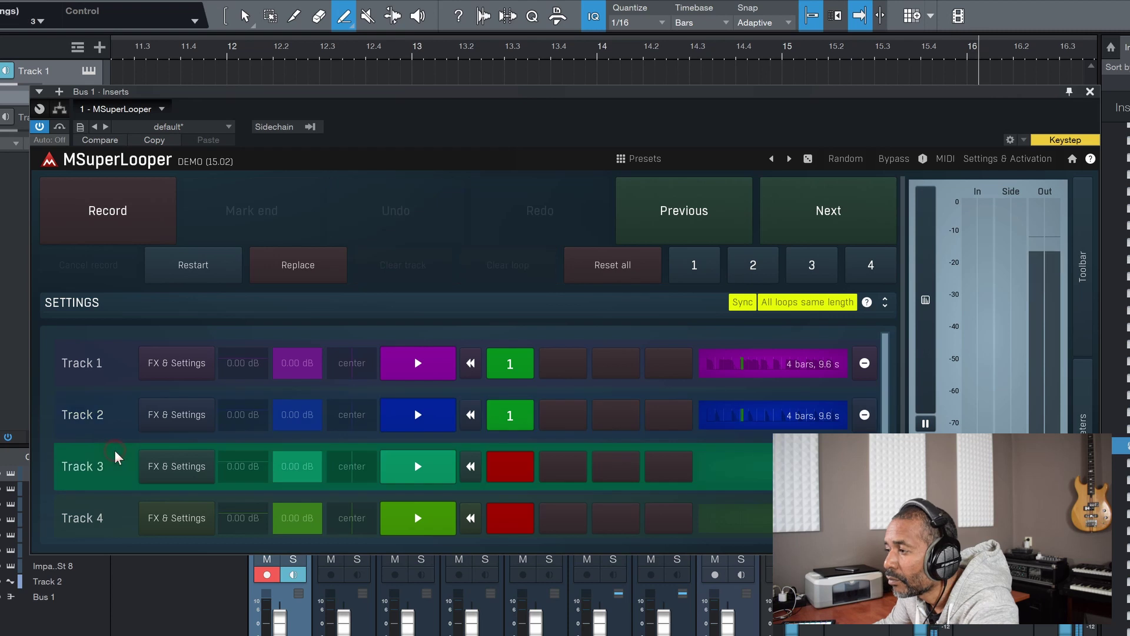
click(97, 228)
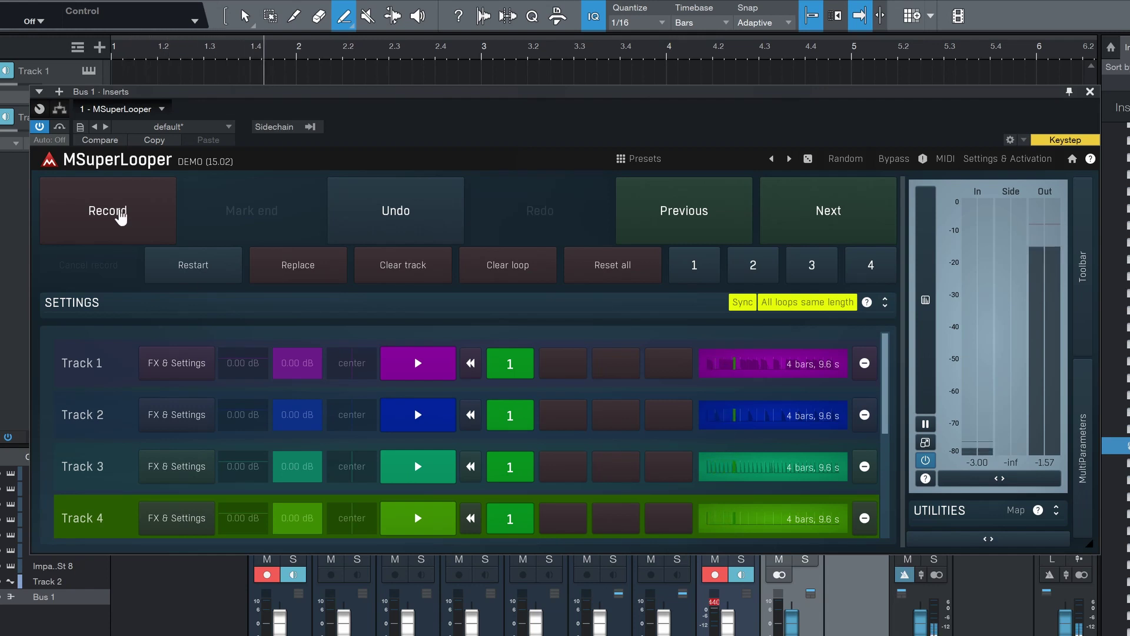
click(77, 210)
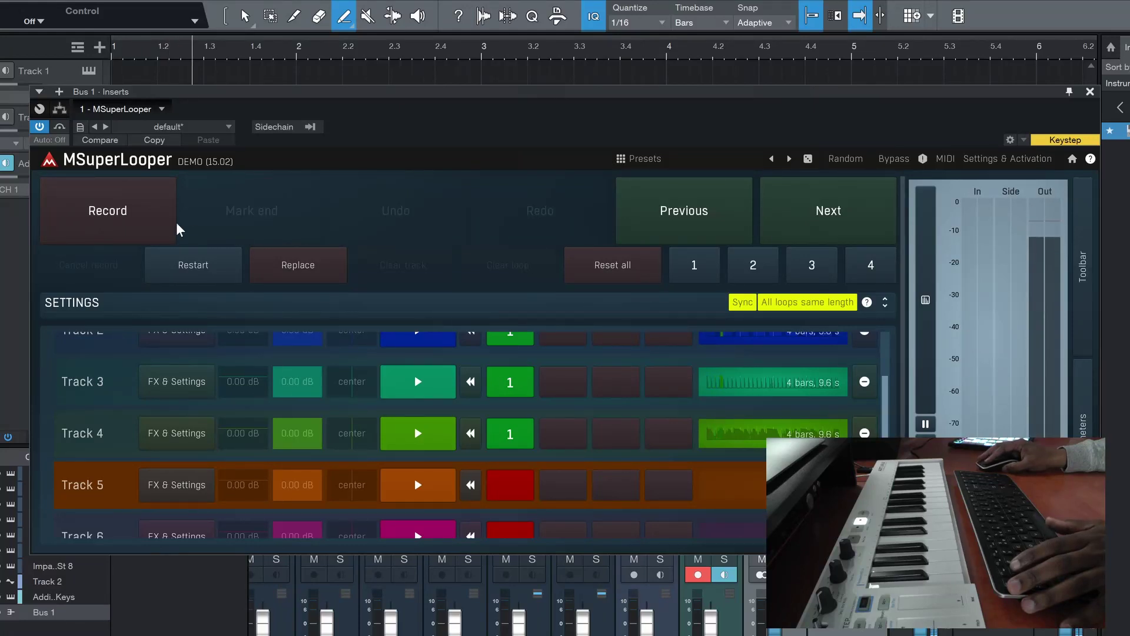
click(103, 211)
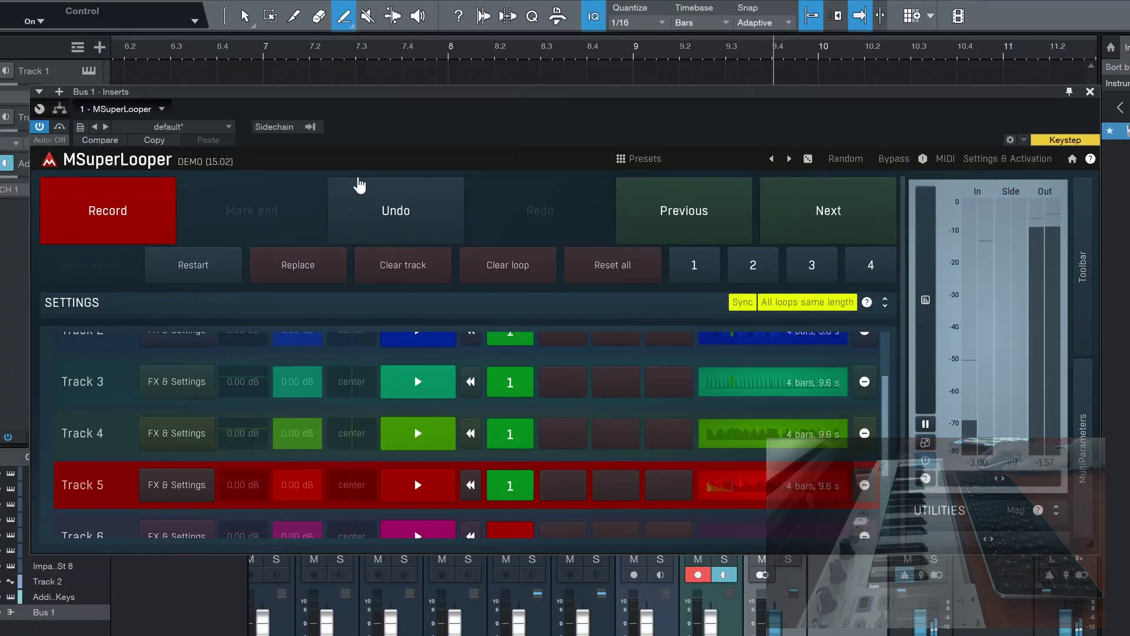
click(130, 223)
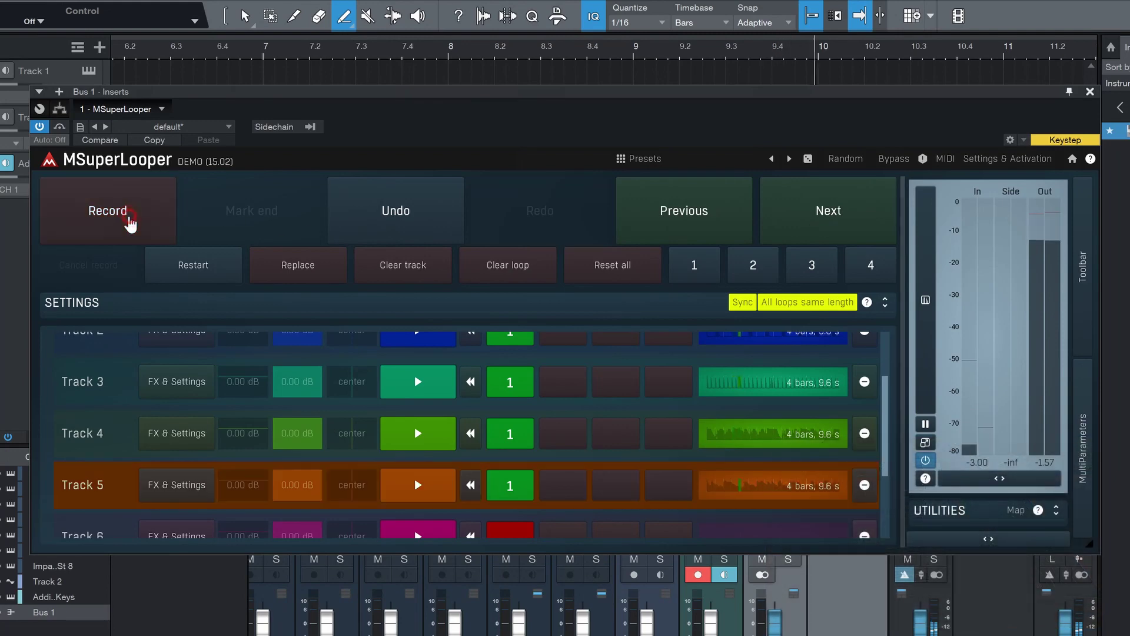
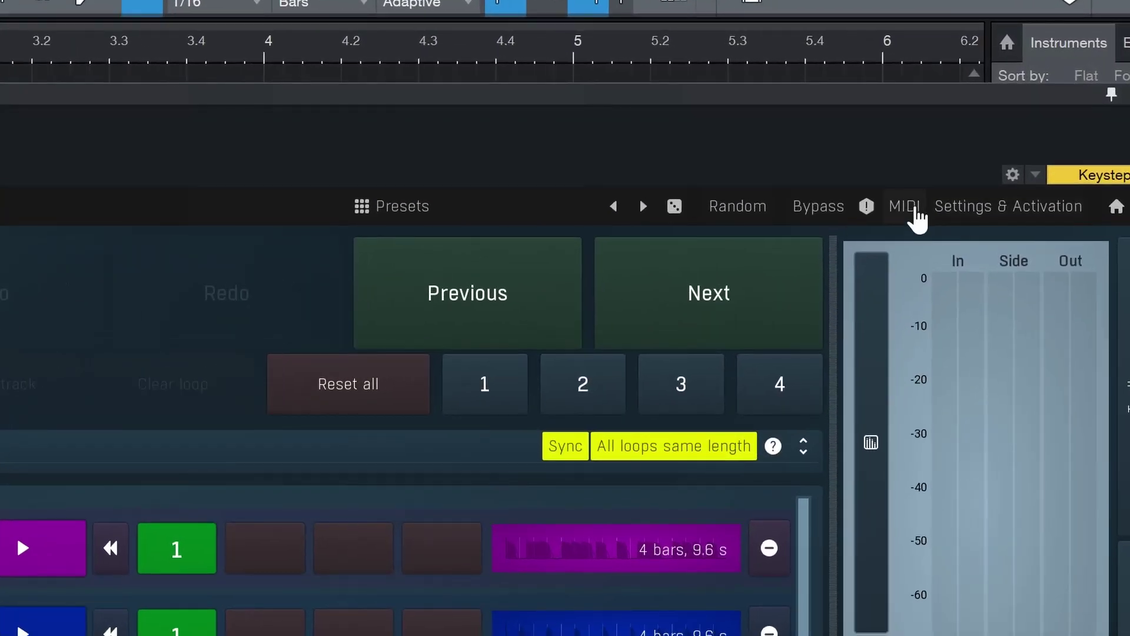
Assign the global Record function as the target parameter of the first note mapping in the MIDI settings.
click(941, 160)
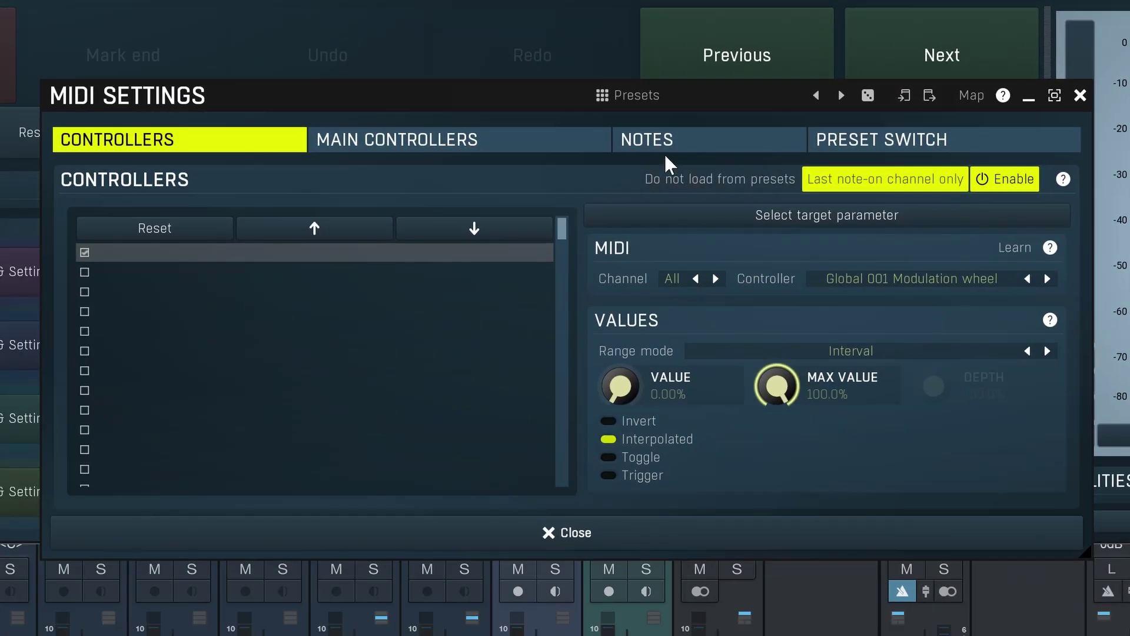
click(671, 148)
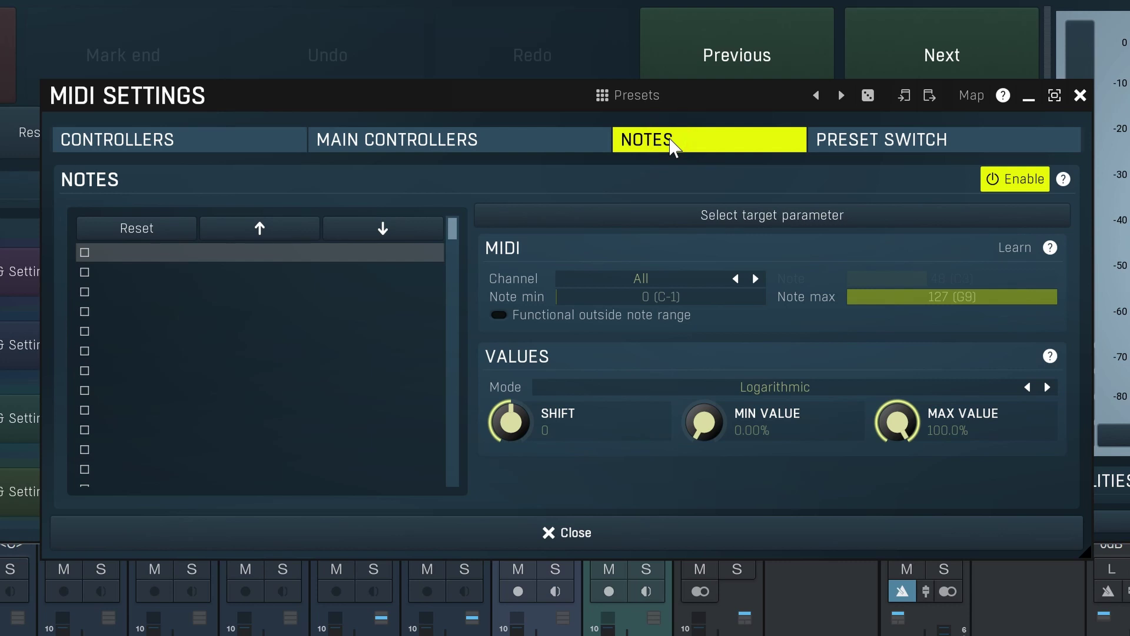
click(888, 216)
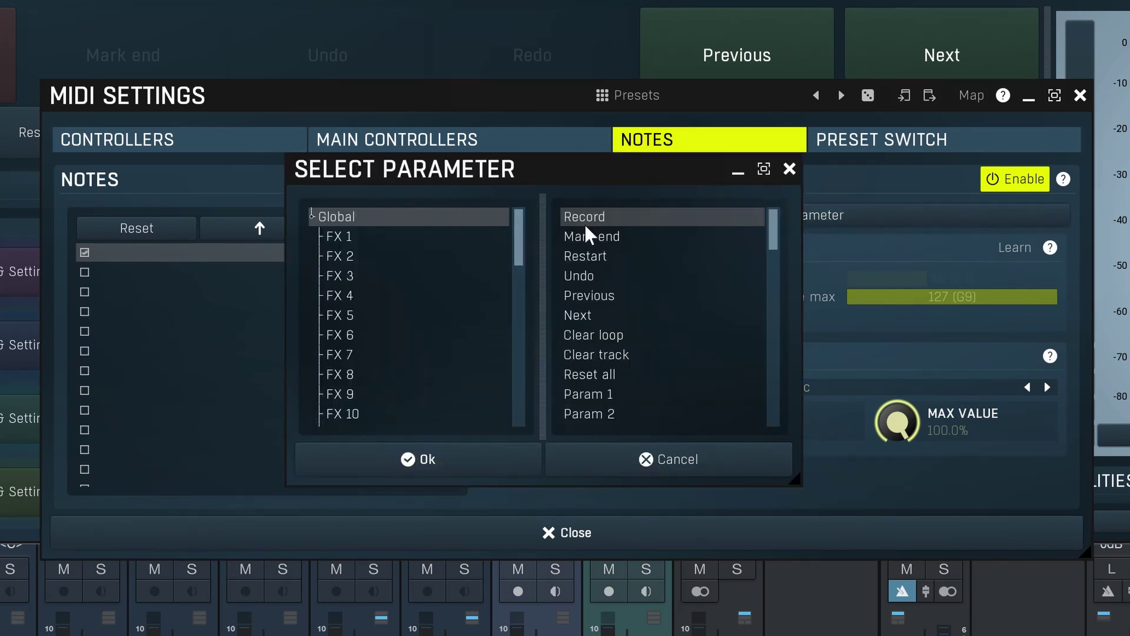
click(446, 474)
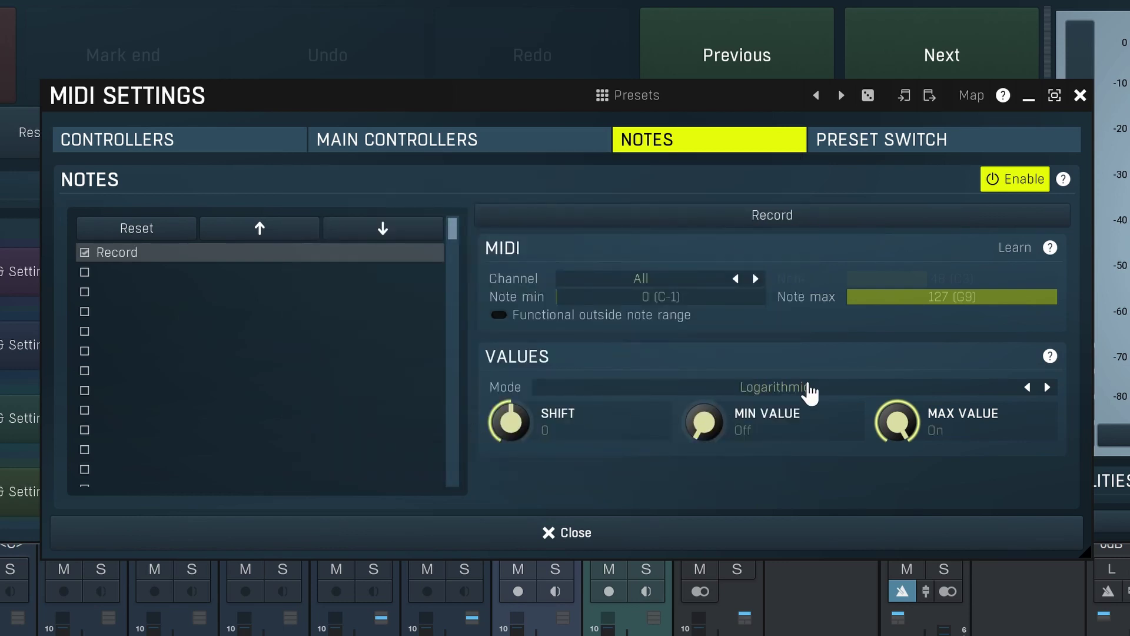
Set the Record note mapping to Switch mode, triggered by note 64 (E4) on channel 1, and close the MIDI settings.
click(809, 388)
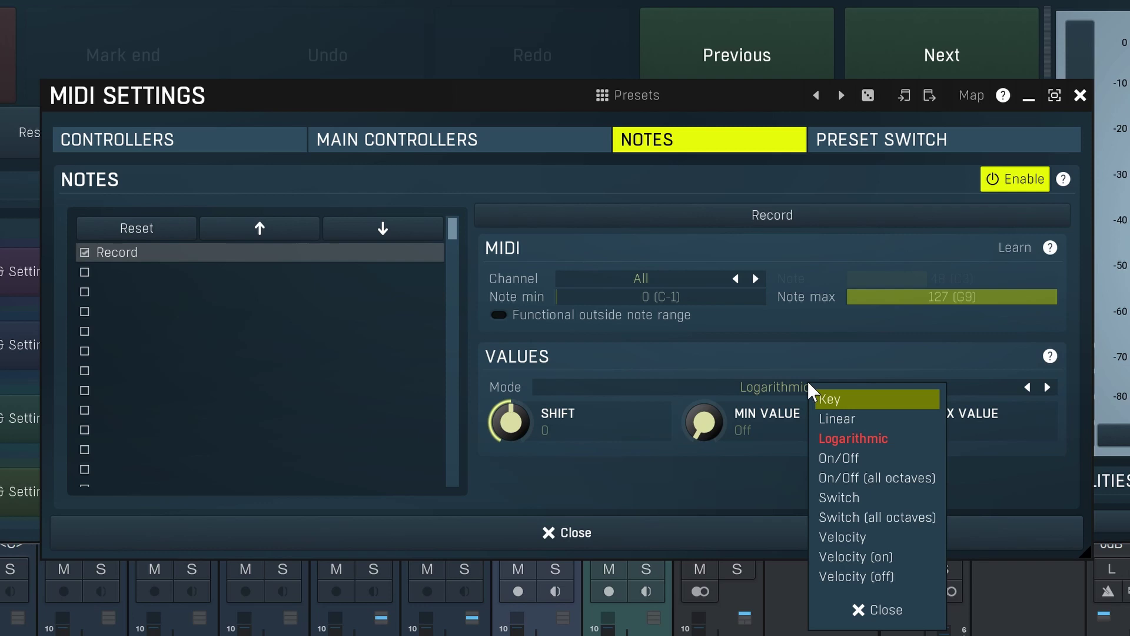
click(849, 499)
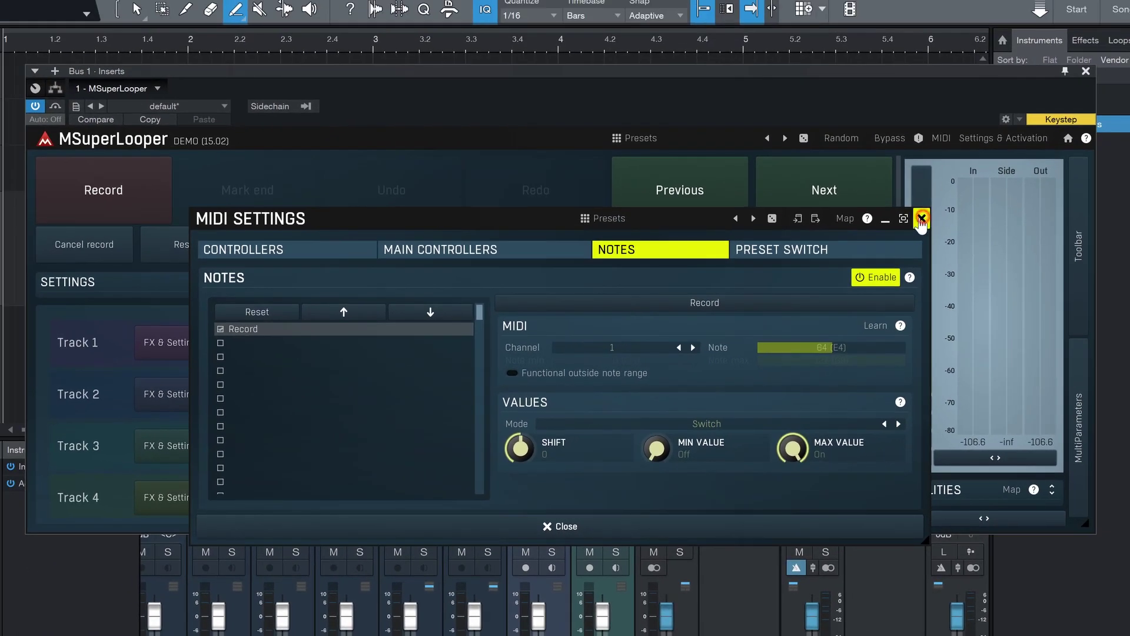
click(921, 219)
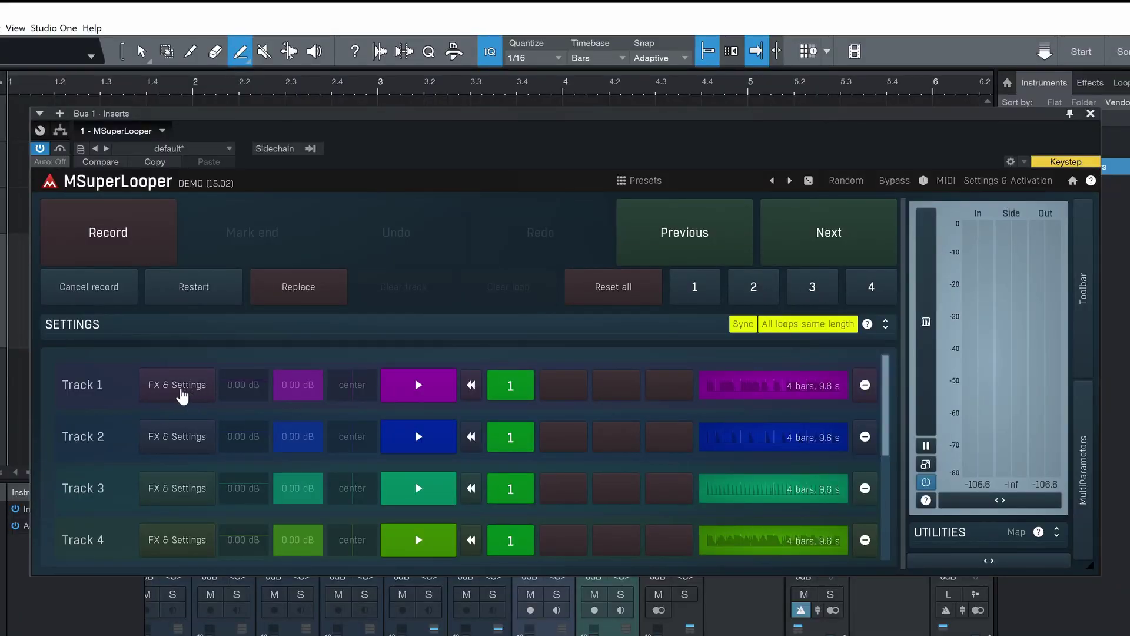
Add a Morph effect in column 2 of Track 1's effects grid.
click(174, 386)
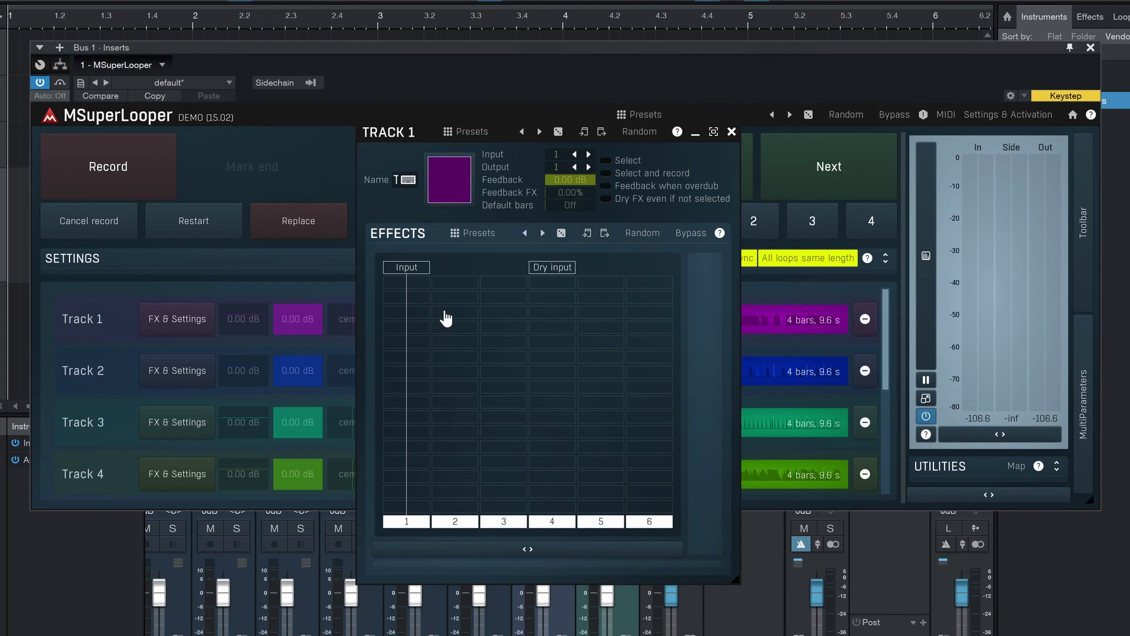
click(446, 318)
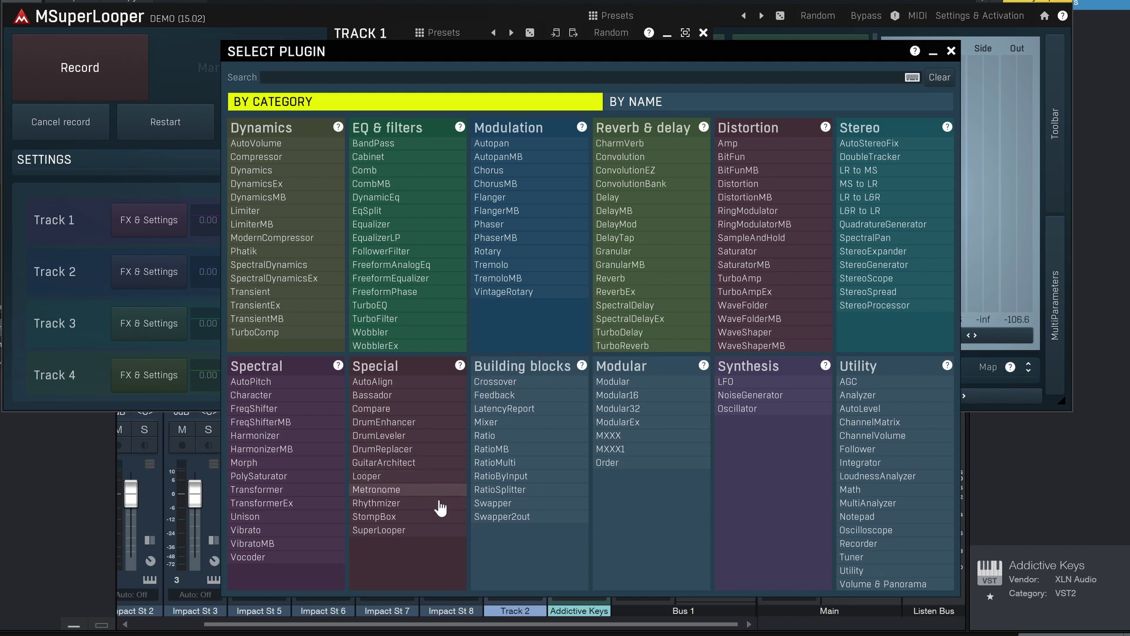
click(284, 464)
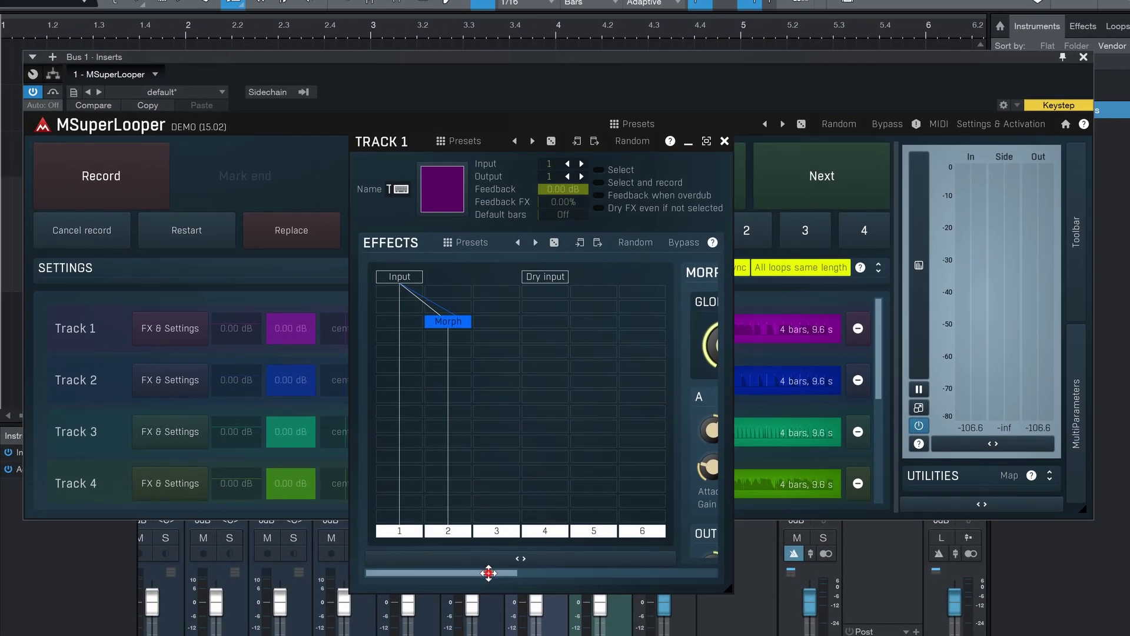
Add an EqSplit effect below Morph in Track 1's effects grid and move it over to column 3.
drag(489, 573, 438, 566)
click(451, 347)
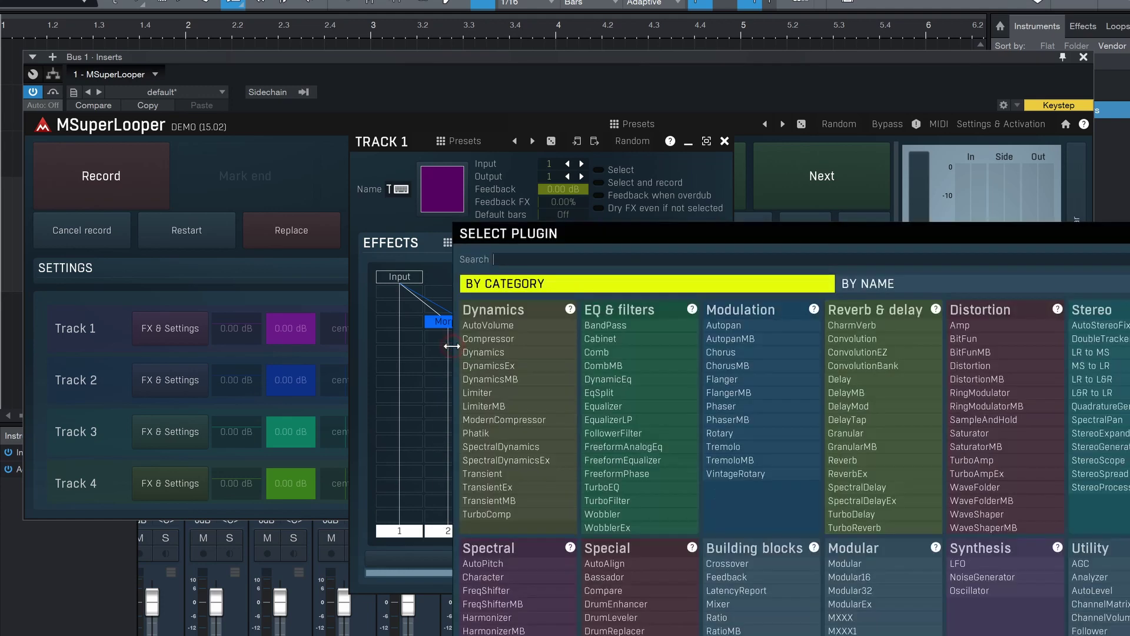
click(609, 393)
mouse_move(459, 571)
mouse_down()
mouse_move(613, 573)
mouse_move(478, 571)
mouse_up()
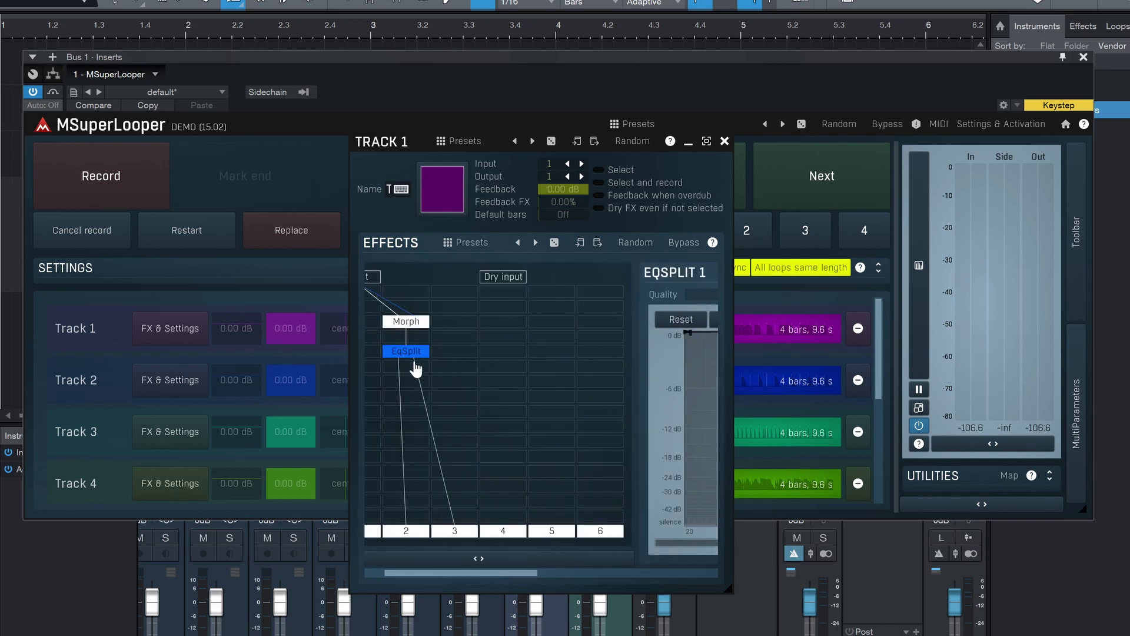
drag(416, 351, 464, 354)
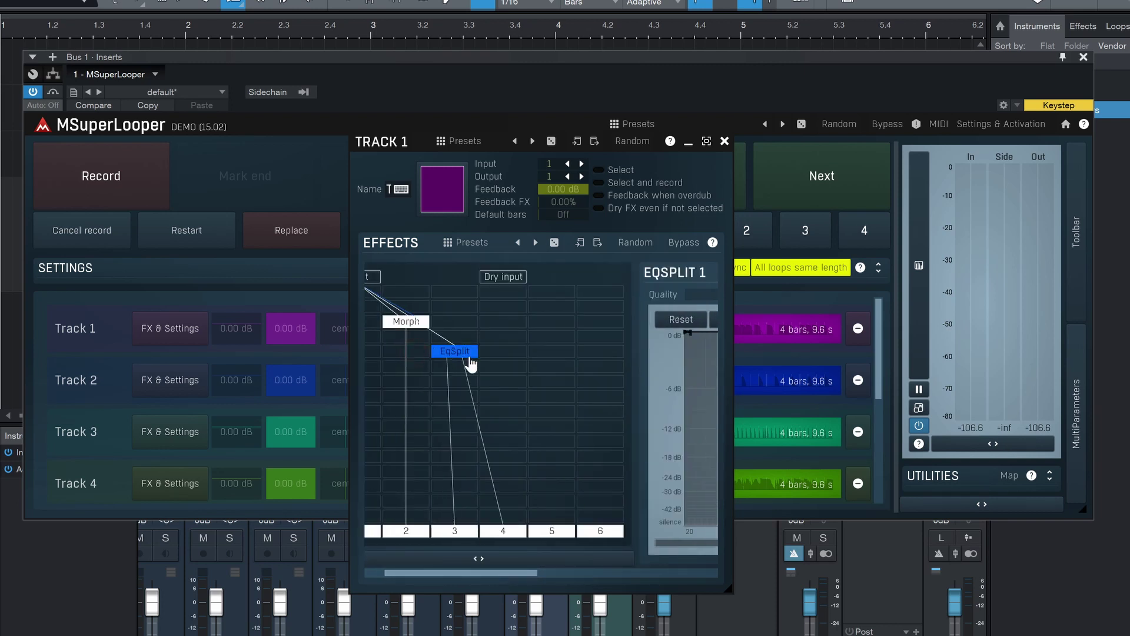